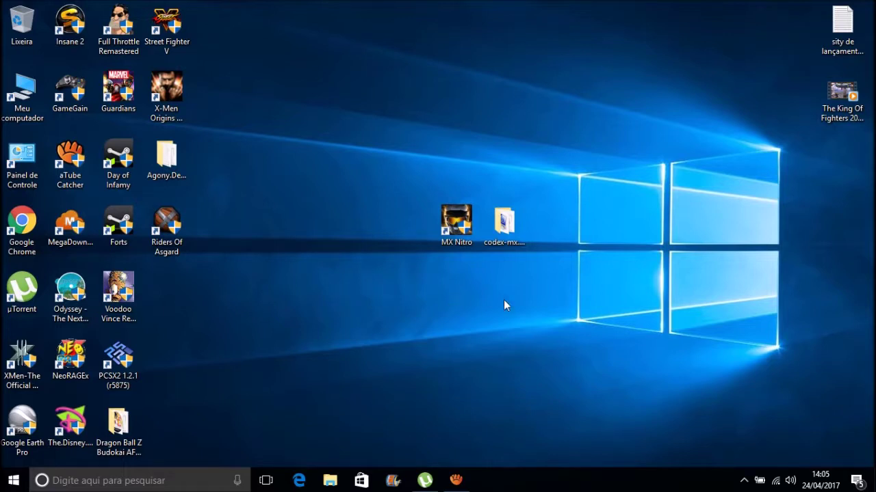
Open the download folder and select the MX Nitro and codex-mx.nitro icons, then clear the selection
double_click(468, 251)
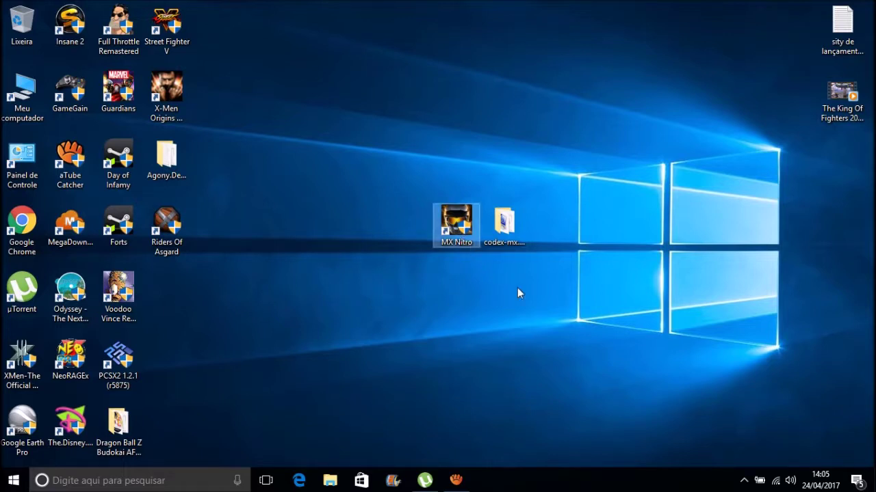
drag(527, 286, 425, 168)
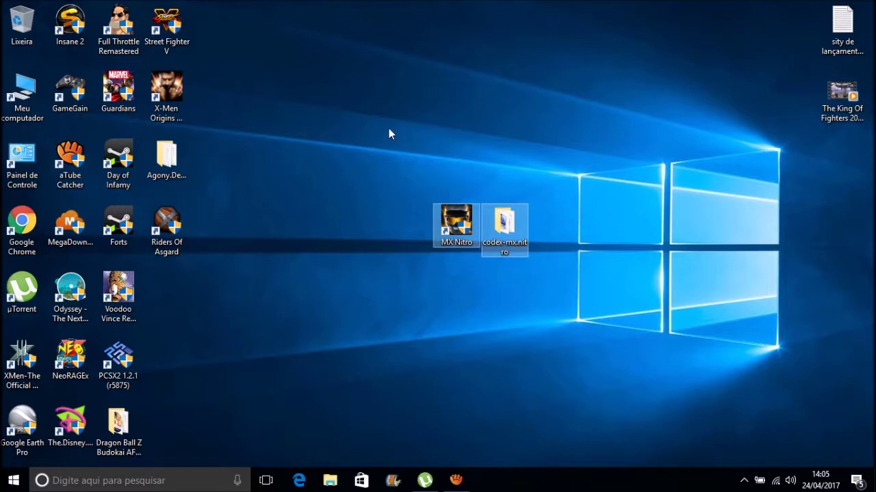
click(533, 298)
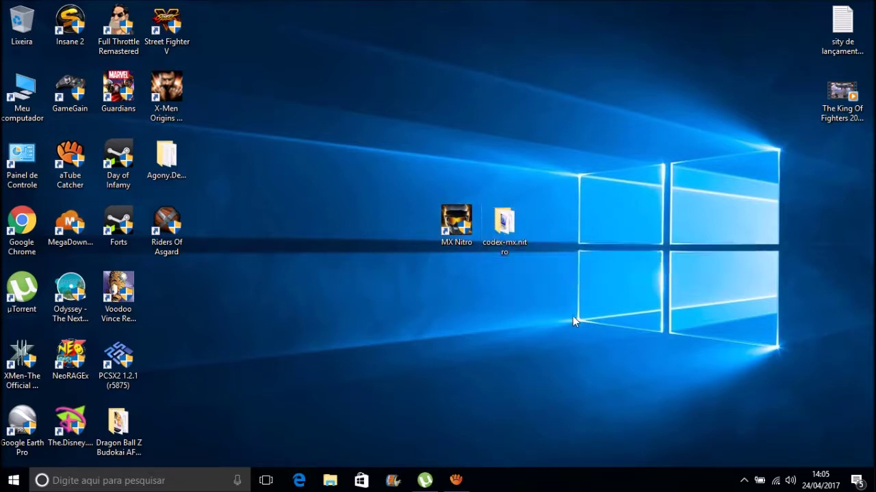
drag(573, 342, 426, 166)
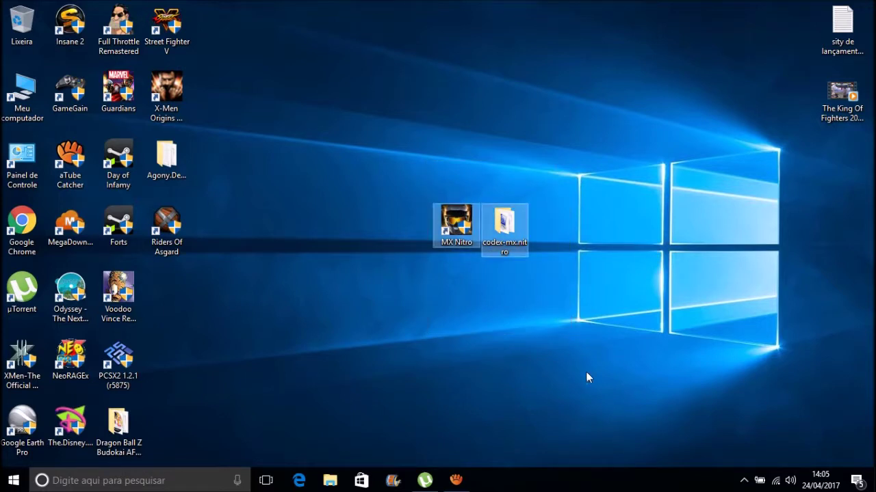
click(533, 343)
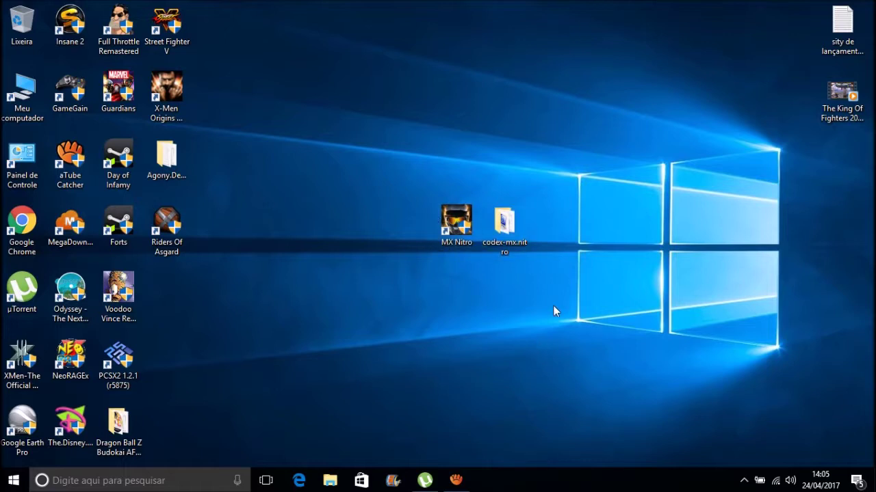
drag(553, 310, 402, 132)
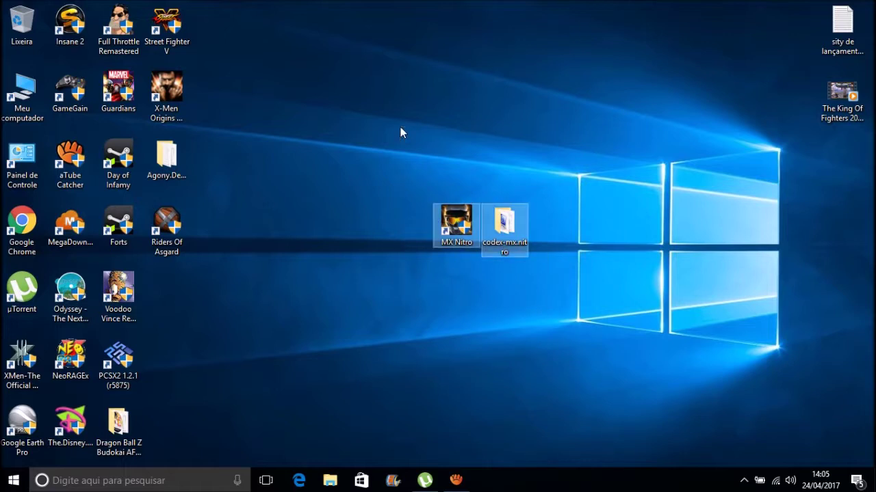
click(467, 261)
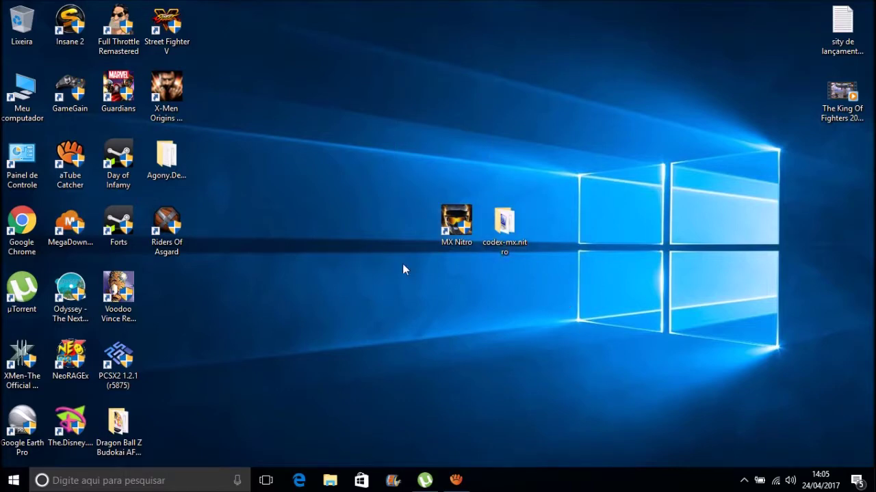
Mount the codex-mx.nitro disc image as drive E: with Montar
double_click(497, 244)
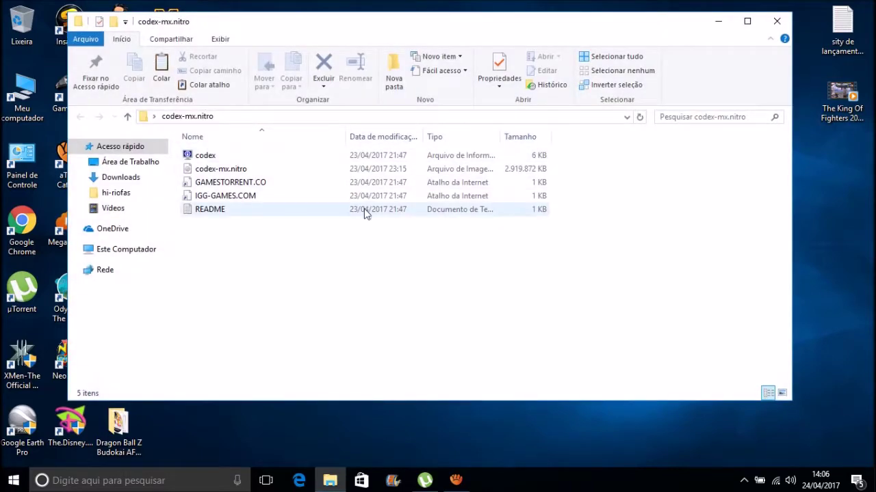
click(233, 171)
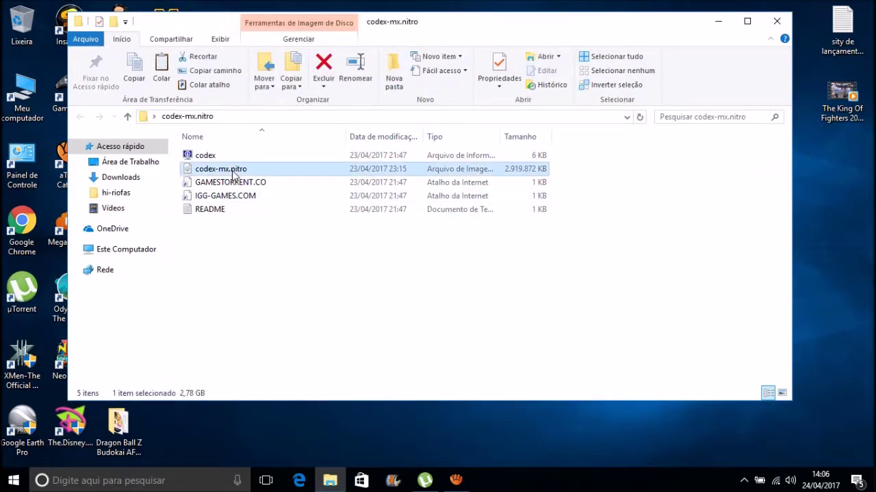
right_click(233, 176)
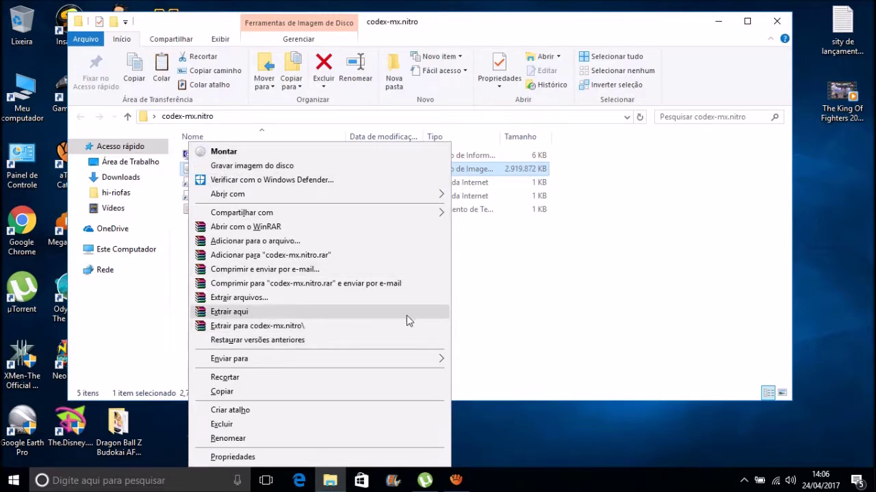
click(505, 174)
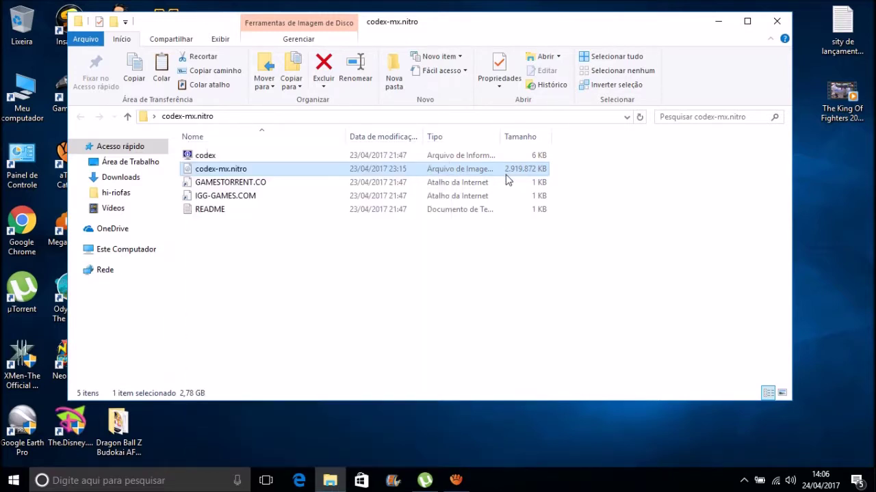
right_click(304, 171)
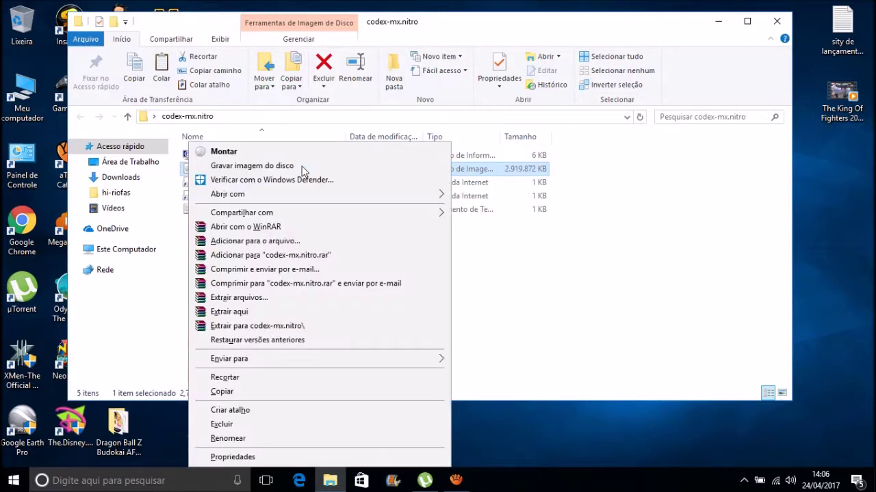
click(337, 157)
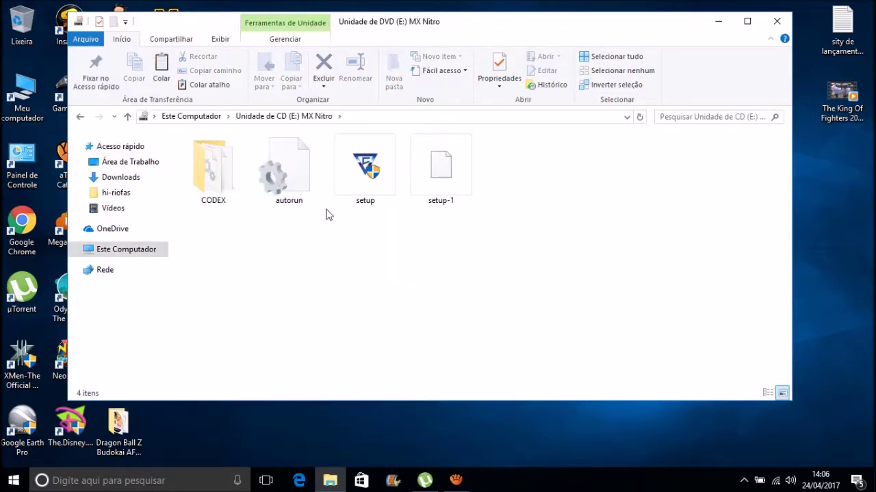
Run setup from drive E: as administrator to start the CODEX installer
click(373, 190)
right_click(372, 190)
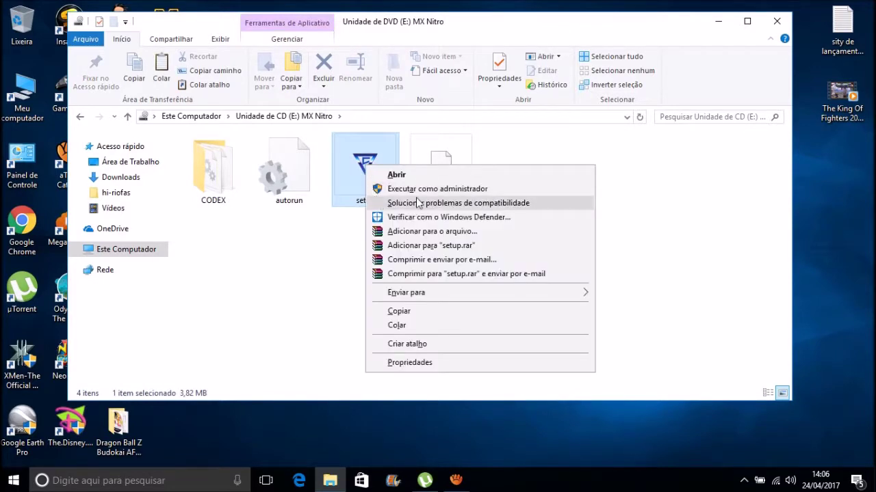
click(382, 189)
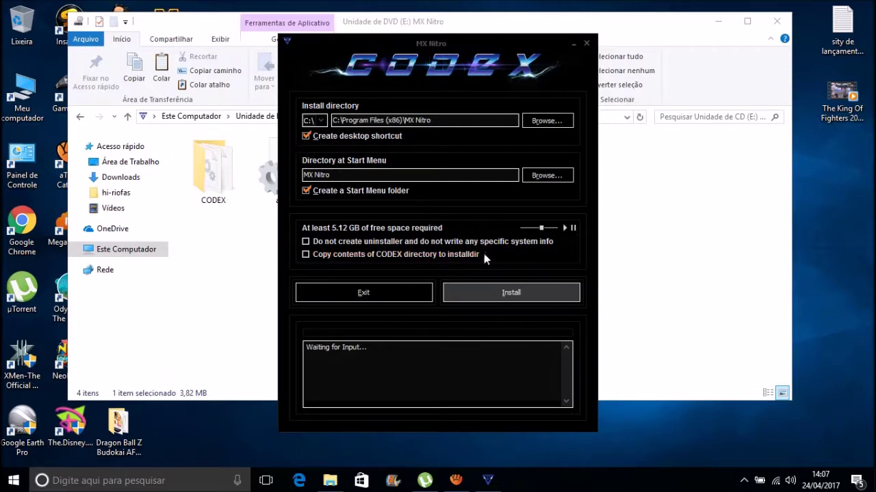
Review the C:\Program Files (x86)\MX Nitro install path, then close the CODEX installer
drag(458, 121, 322, 120)
click(452, 121)
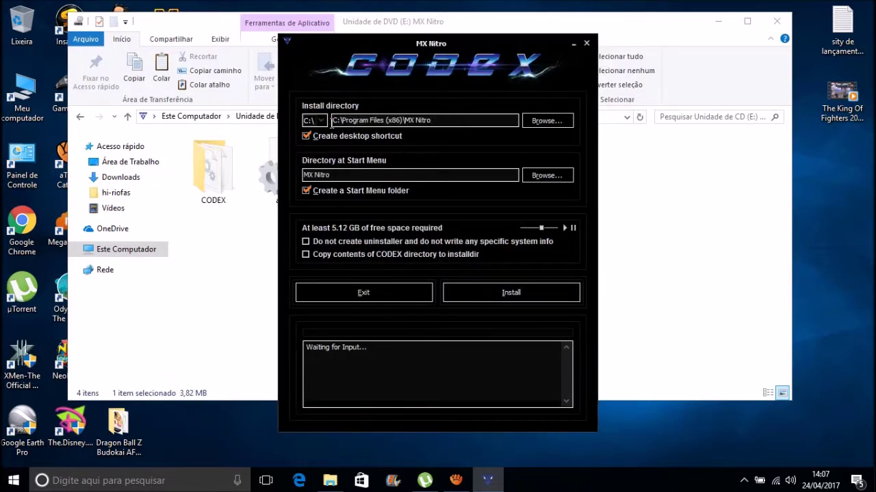
drag(452, 120, 325, 119)
click(445, 121)
drag(459, 121, 309, 122)
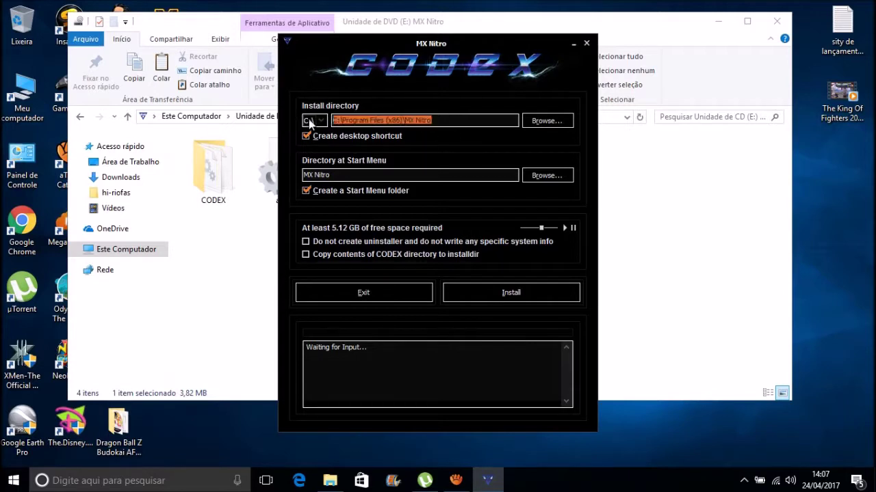
click(454, 123)
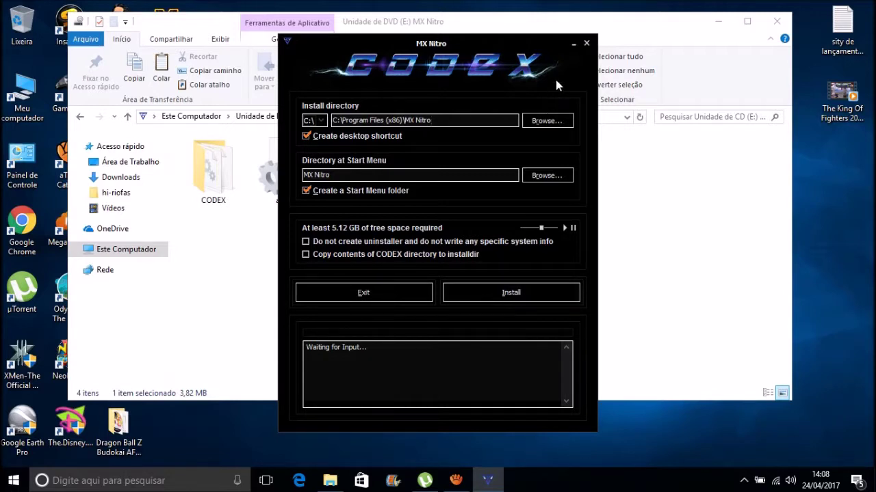
click(587, 44)
click(377, 263)
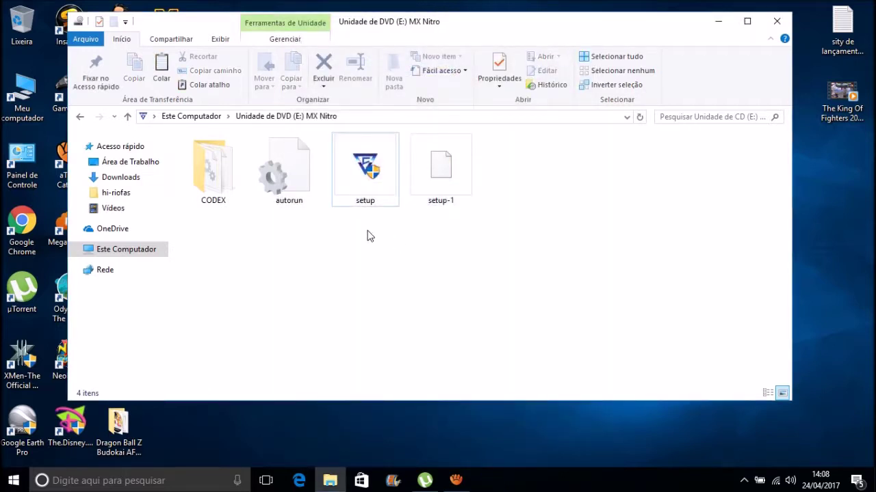
Copy MXNitro_Data, steam_api, steam_api.dll and steam_emu from the disc's CODEX folder
double_click(216, 186)
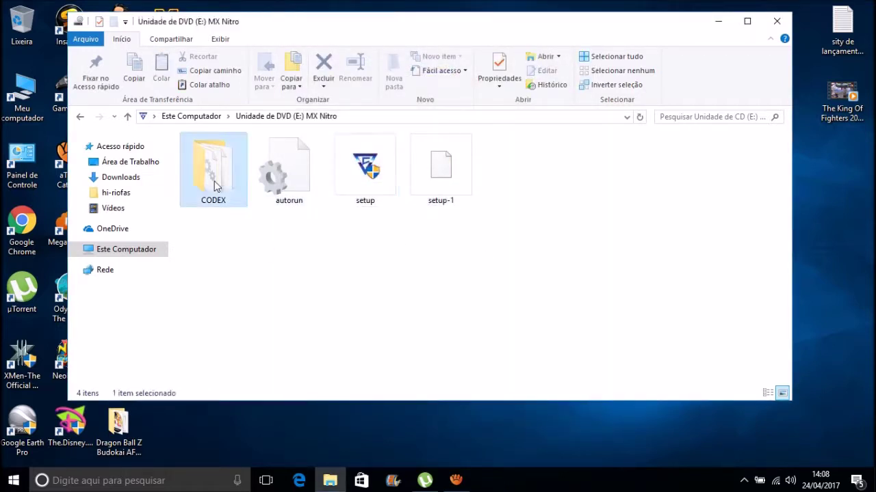
click(122, 250)
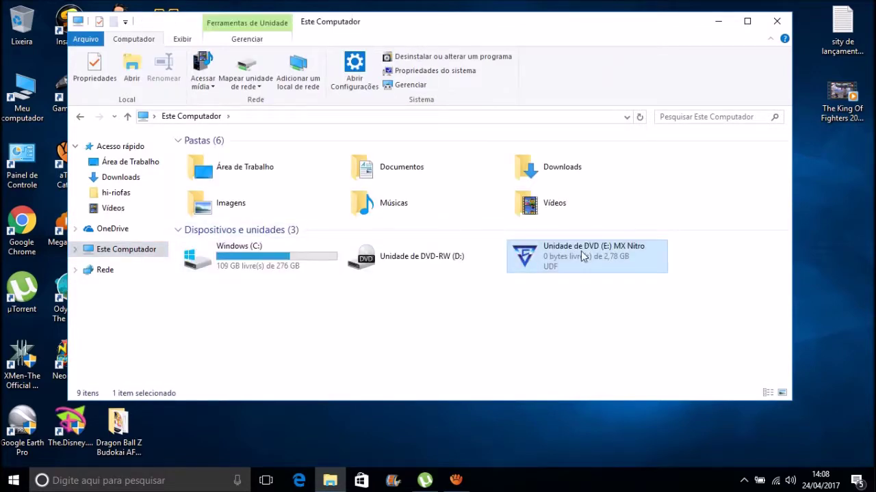
right_click(583, 256)
click(565, 40)
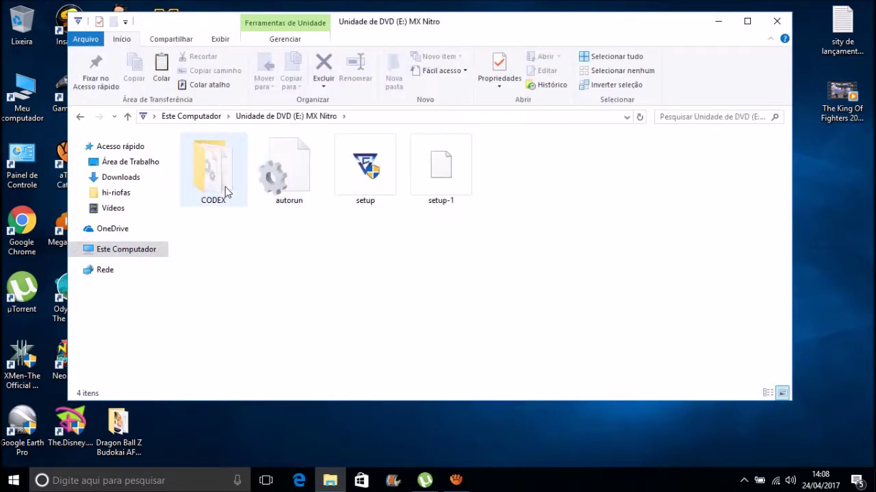
double_click(225, 189)
drag(355, 228, 232, 156)
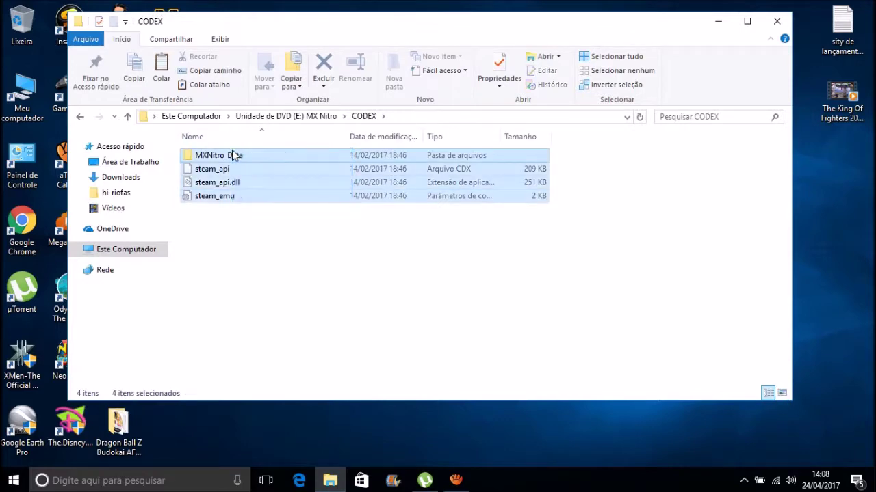
right_click(232, 155)
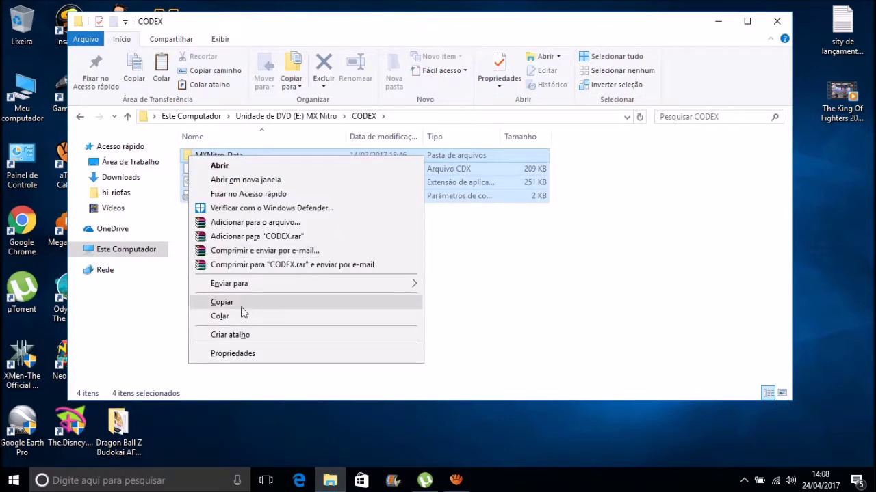
click(241, 307)
Paste the CODEX files into the MX Nitro install folder, replacing existing files with administrator permission
click(777, 21)
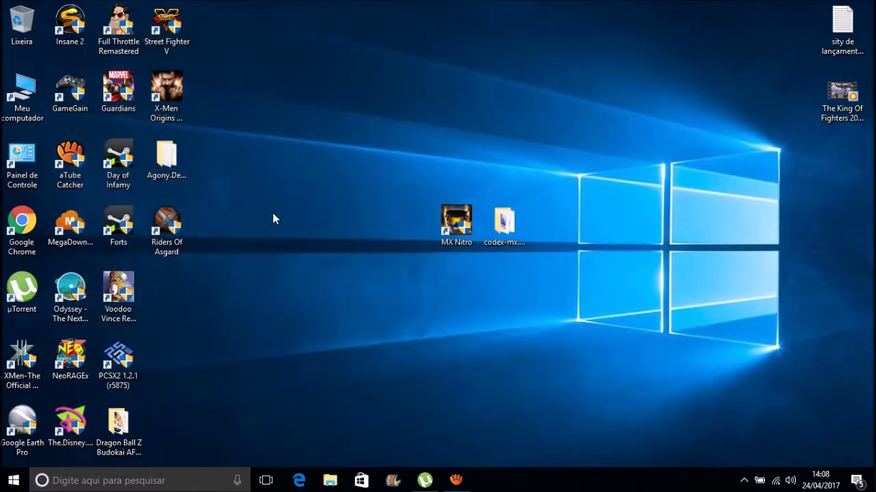
double_click(453, 233)
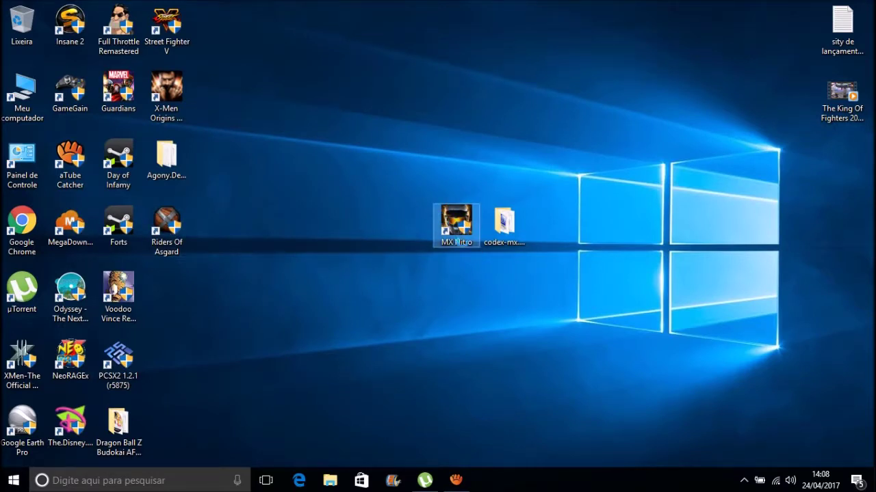
right_click(435, 204)
click(480, 179)
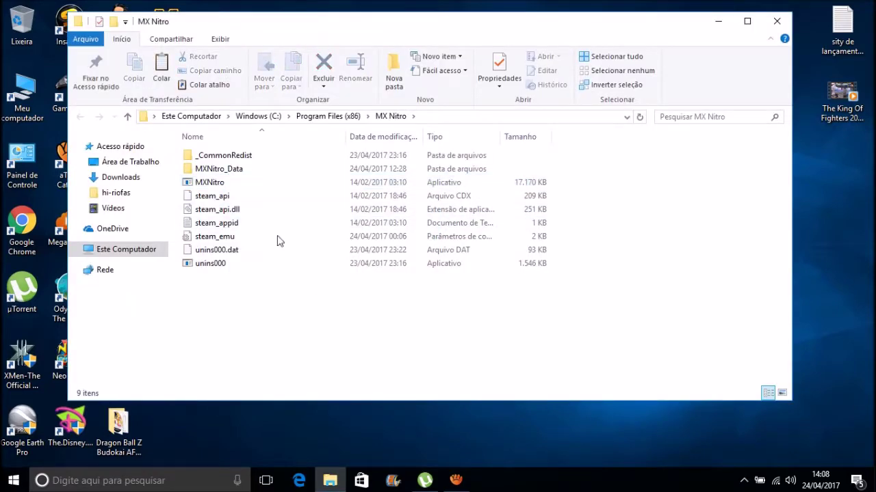
right_click(172, 130)
click(221, 216)
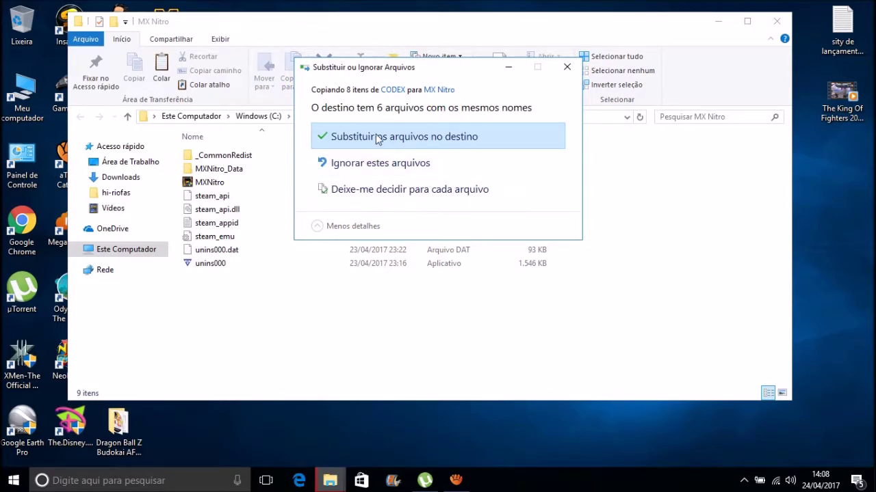
click(378, 139)
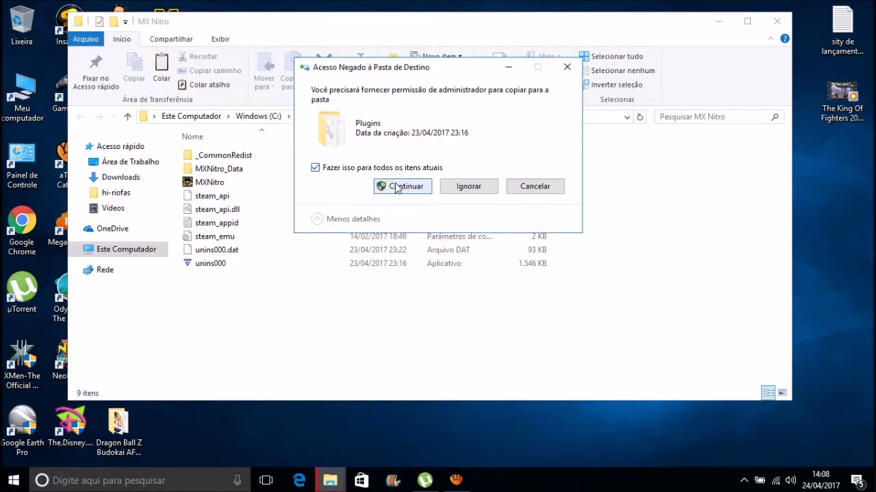
click(397, 188)
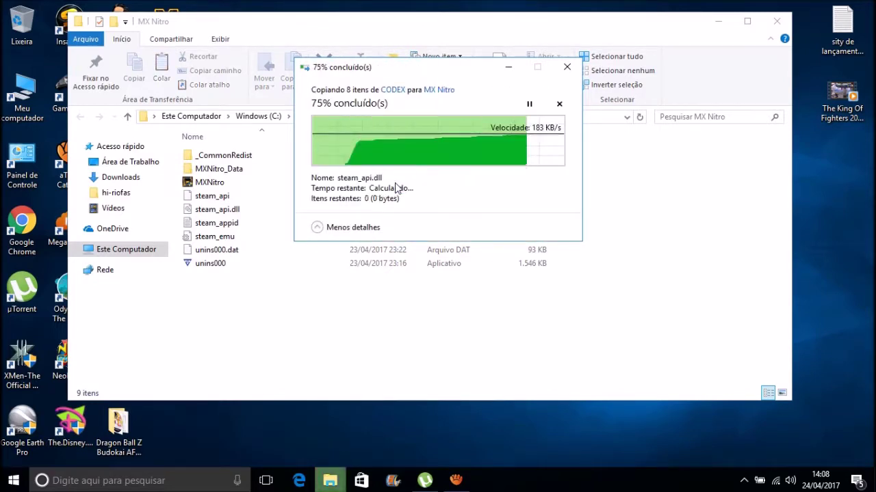
Confirm steam_emu is not read-only in its Properties, then open it in Notepad
click(284, 239)
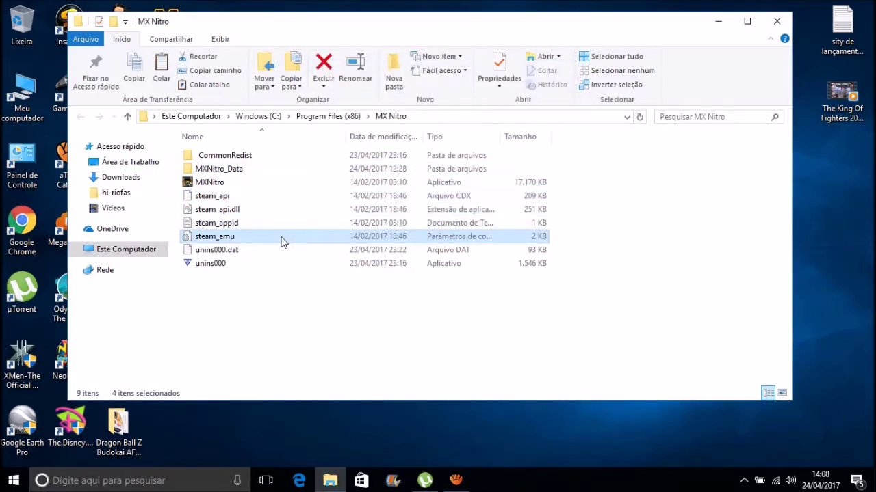
click(225, 237)
right_click(189, 236)
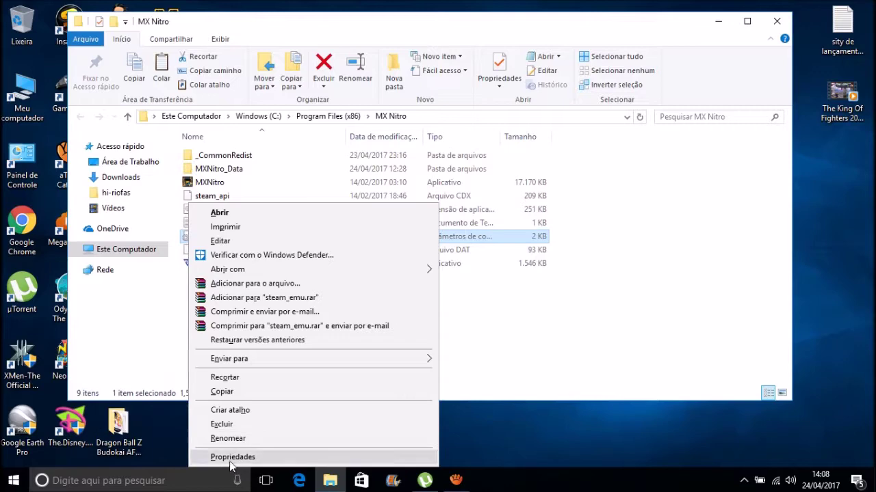
click(230, 456)
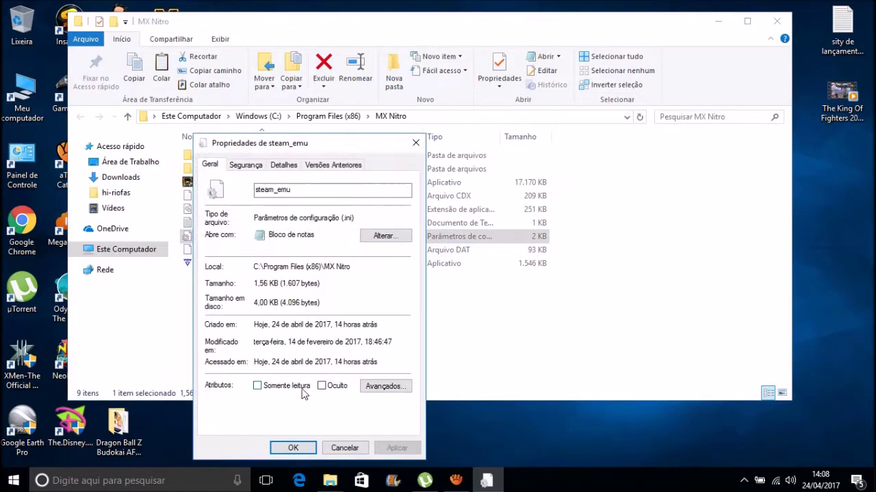
click(273, 388)
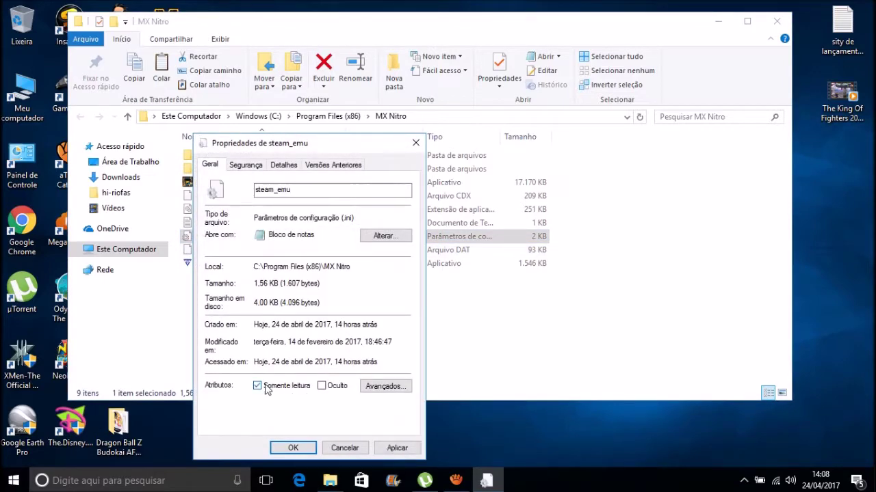
click(258, 386)
click(409, 451)
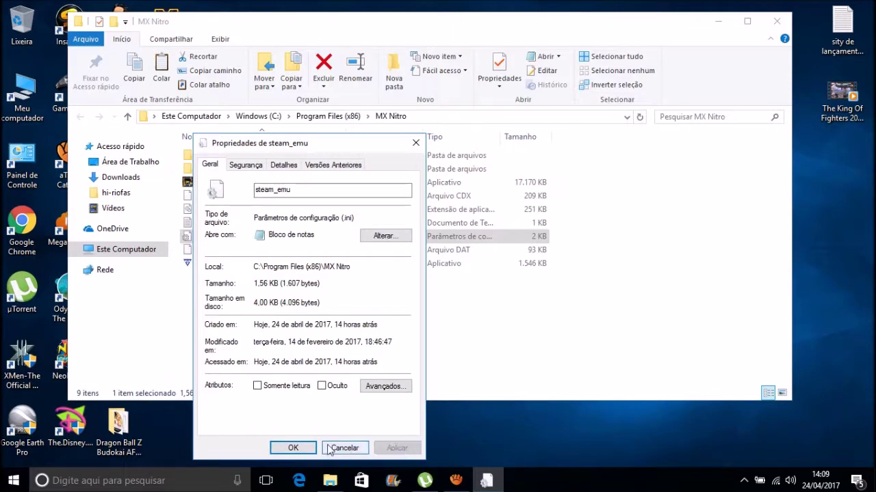
click(301, 448)
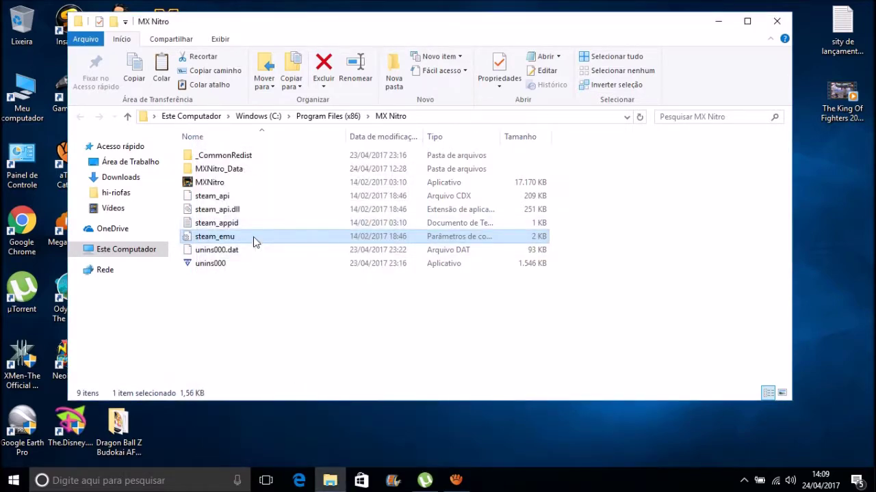
double_click(253, 237)
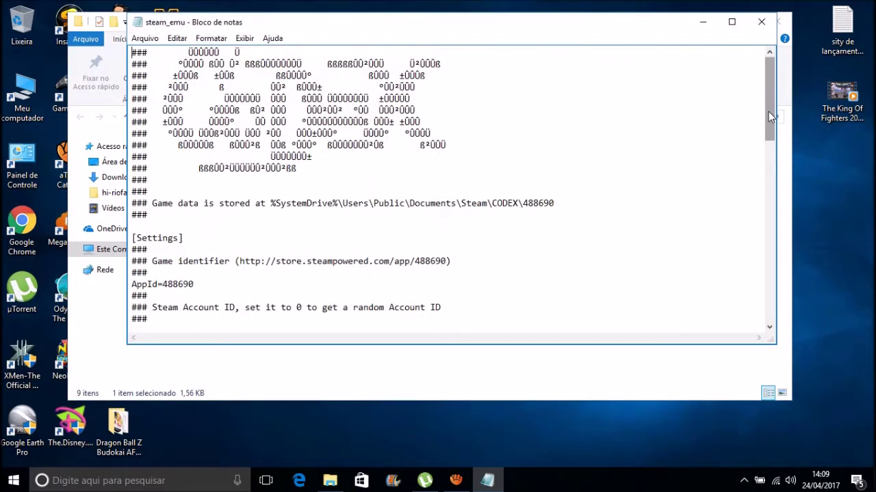
Replace UserName with the player's name and set Language=brazilian in steam_emu.ini, then save
drag(769, 117, 767, 171)
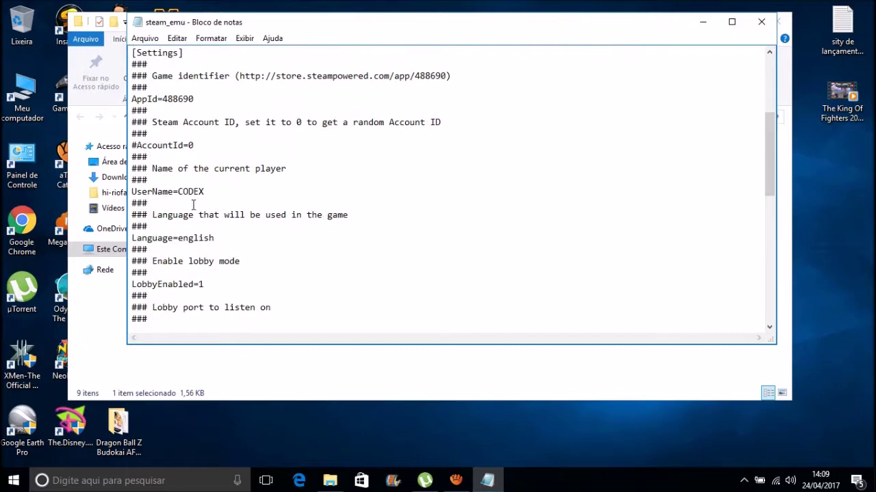
key(BackSpace)
key(BackSpace)
key(BackSpace)
text(Lucas Sant)
key(BackSpace)
key(BackSpace)
key(BackSpace)
key(BackSpace)
text(brazilian)
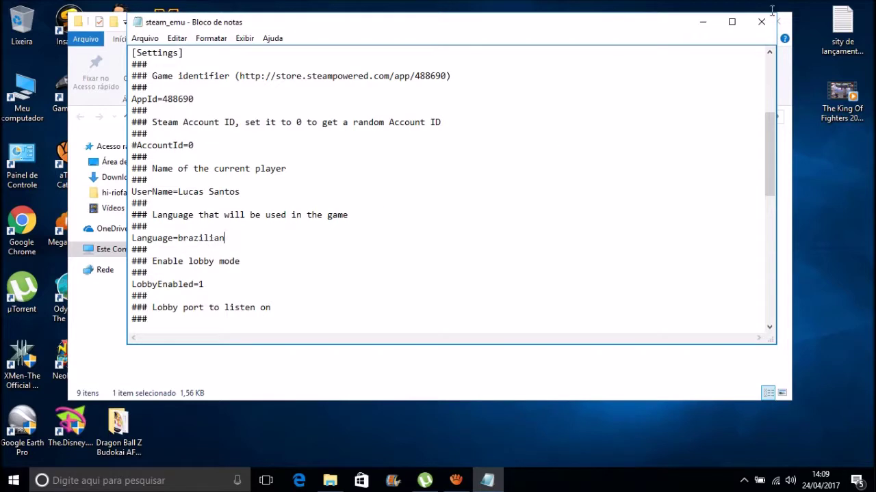
click(761, 25)
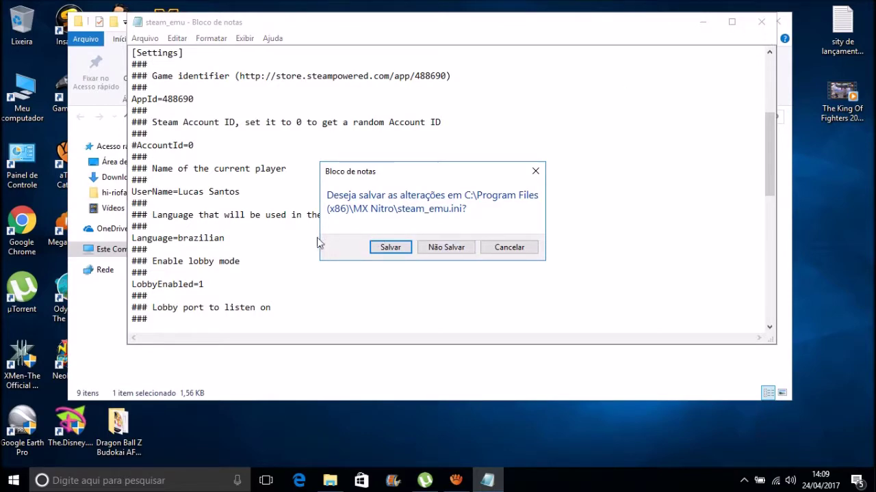
click(387, 248)
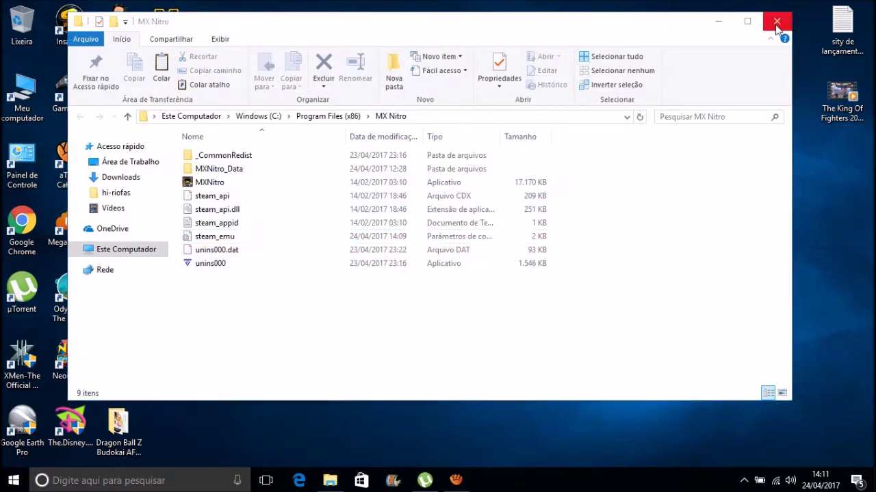
Tick Executar este programa como administrador in the MX Nitro shortcut's Compatibilidade settings and apply
click(777, 23)
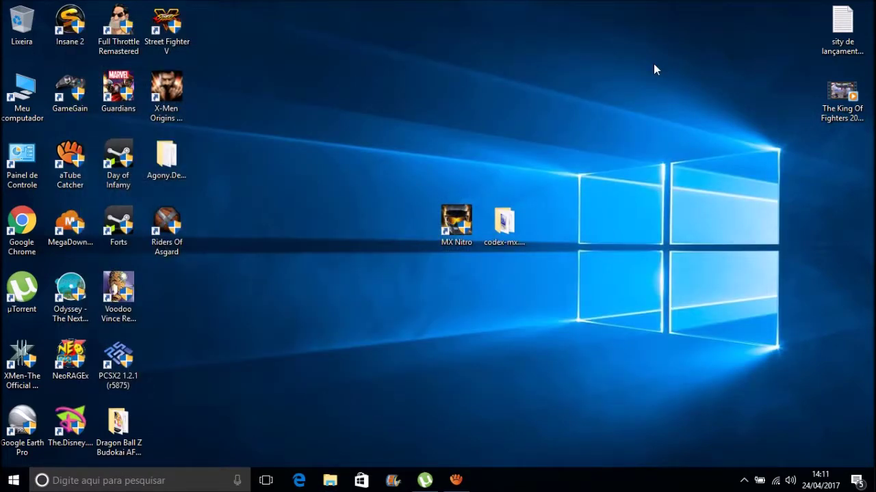
right_click(457, 229)
click(489, 458)
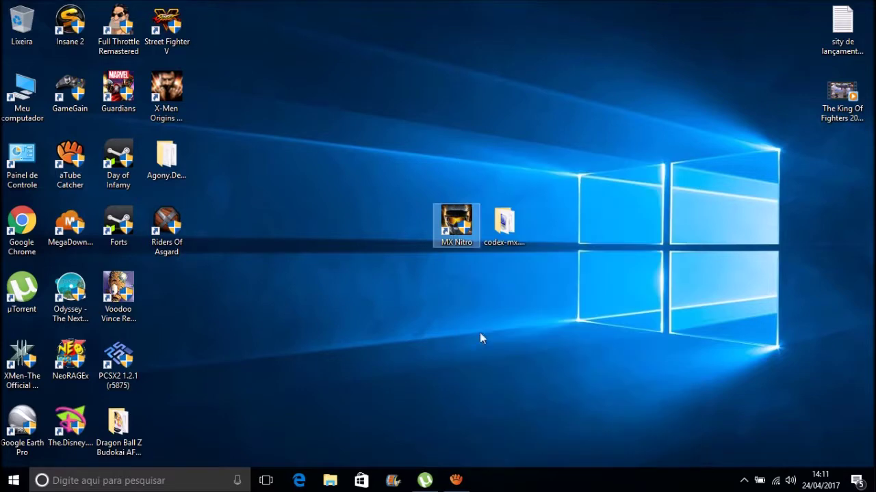
click(655, 166)
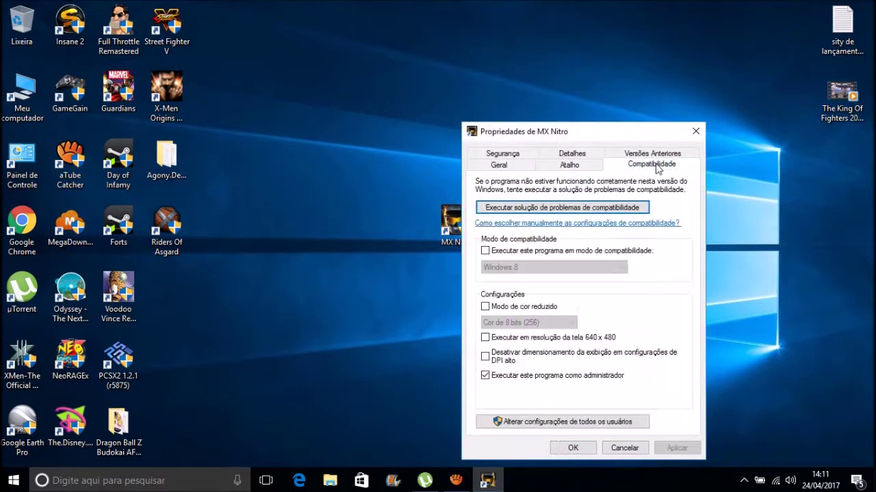
click(527, 376)
click(667, 448)
click(585, 453)
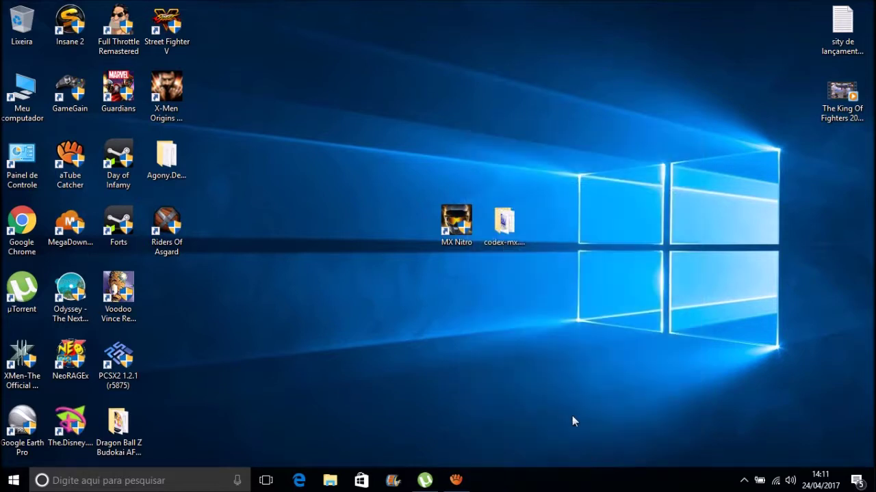
Deselect the MX Nitro shortcut and dismiss the desktop options menu
drag(438, 193, 438, 193)
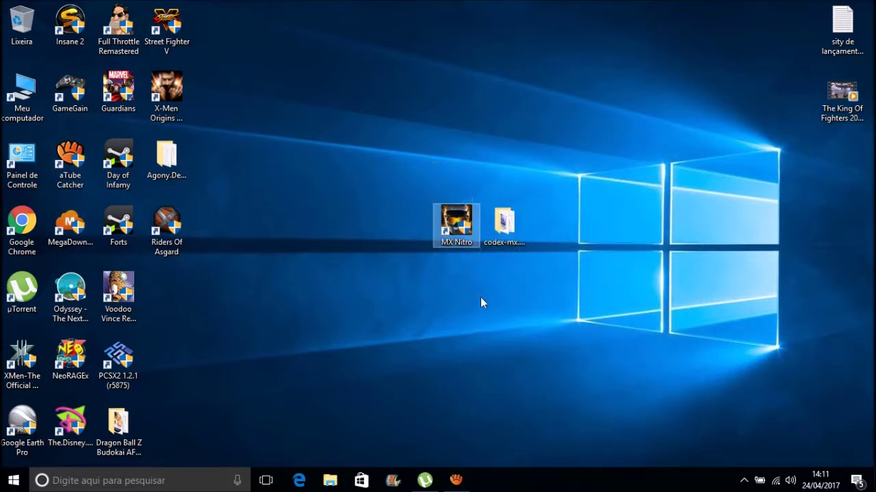
click(532, 240)
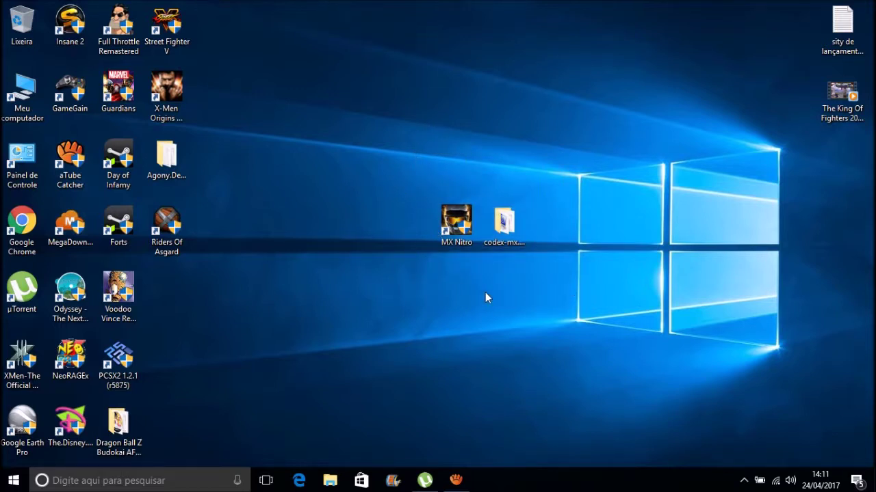
key(Menu)
click(377, 248)
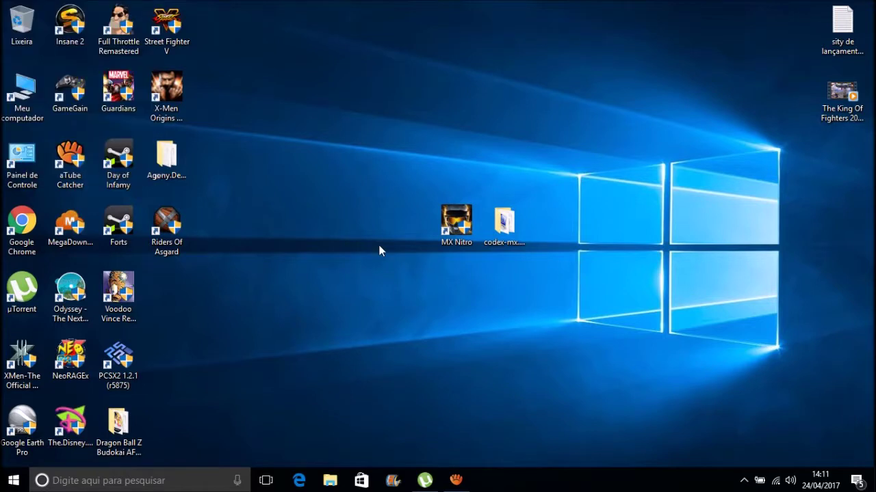